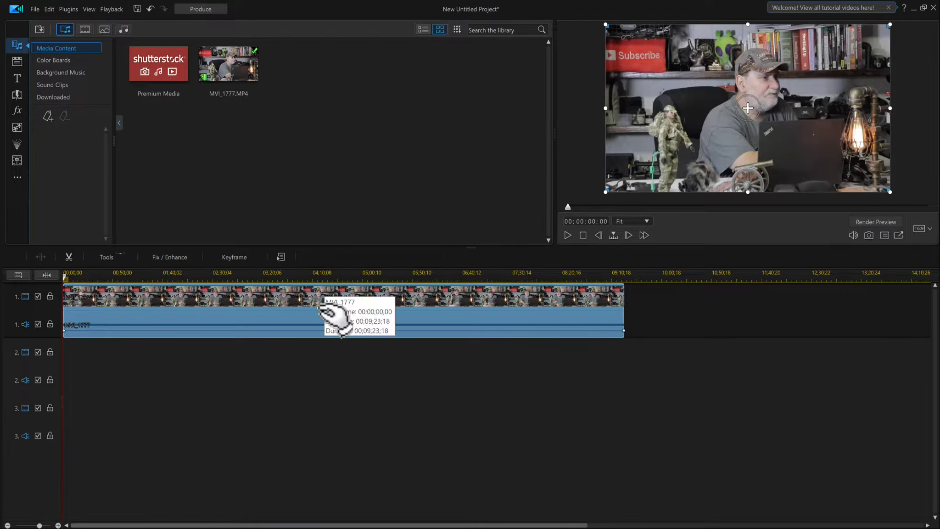
# Check the clip's Fix/Enhance corrections, then show the Color Preset effects library.
pyautogui.click(179, 258)
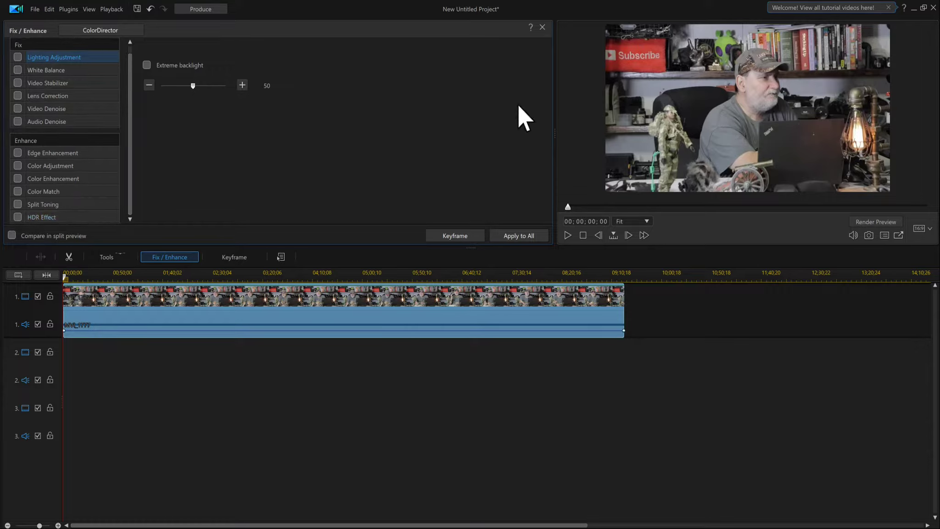
pyautogui.click(543, 28)
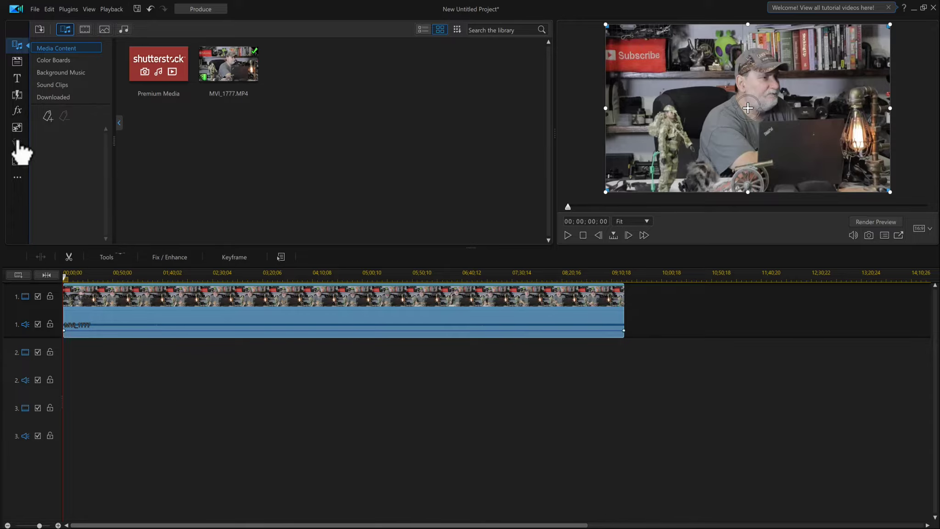
pyautogui.click(16, 113)
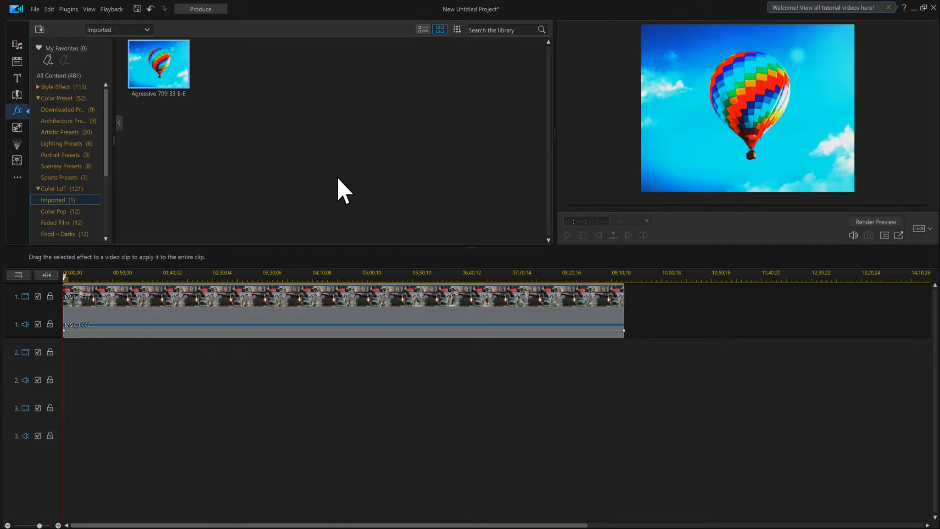
pyautogui.click(52, 99)
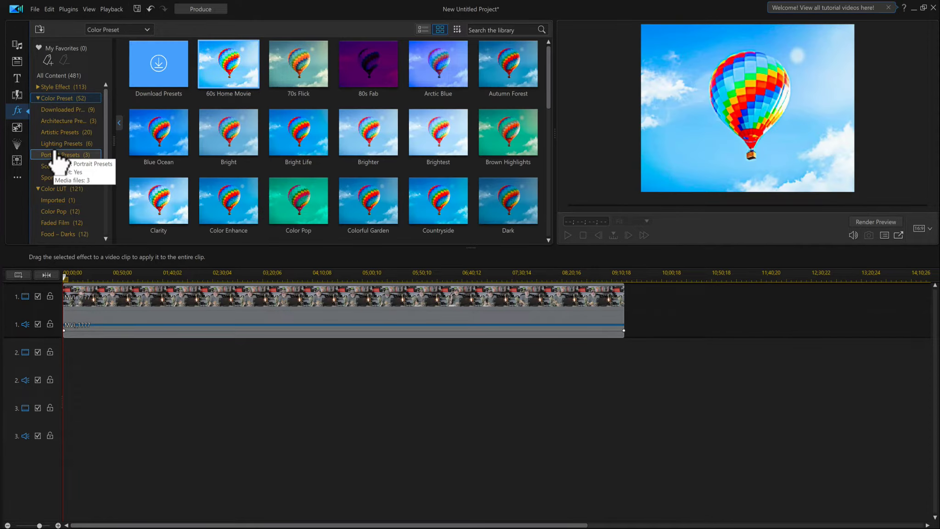
# Open Artistic > Lighting Presets and drop the Dark preset onto the MVI_1777 clip.
pyautogui.moveTo(104, 133)
pyautogui.mouseDown()
pyautogui.moveTo(111, 191)
pyautogui.moveTo(118, 129)
pyautogui.mouseUp()
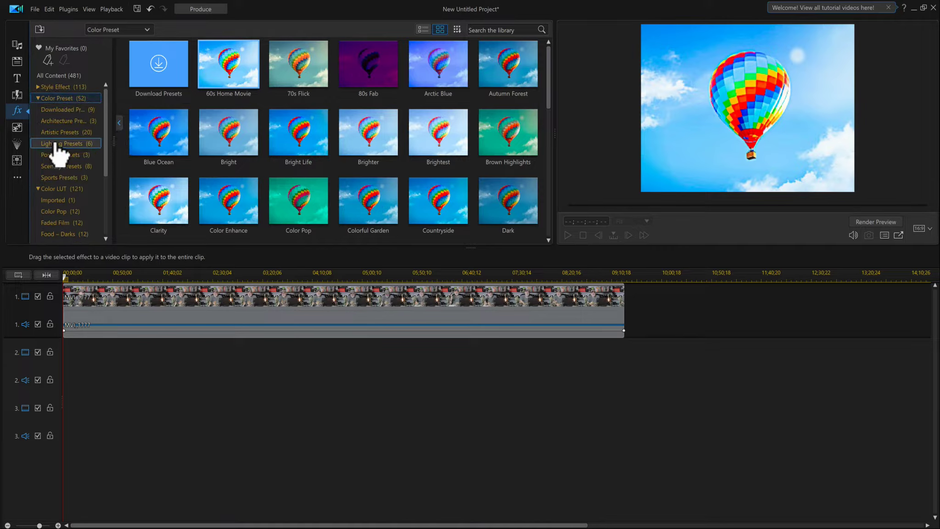
pyautogui.click(75, 133)
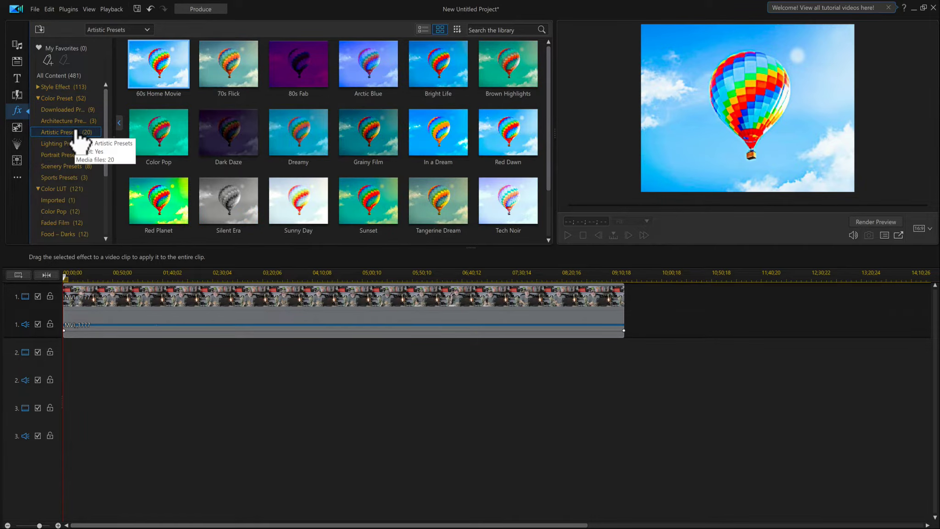
pyautogui.click(70, 143)
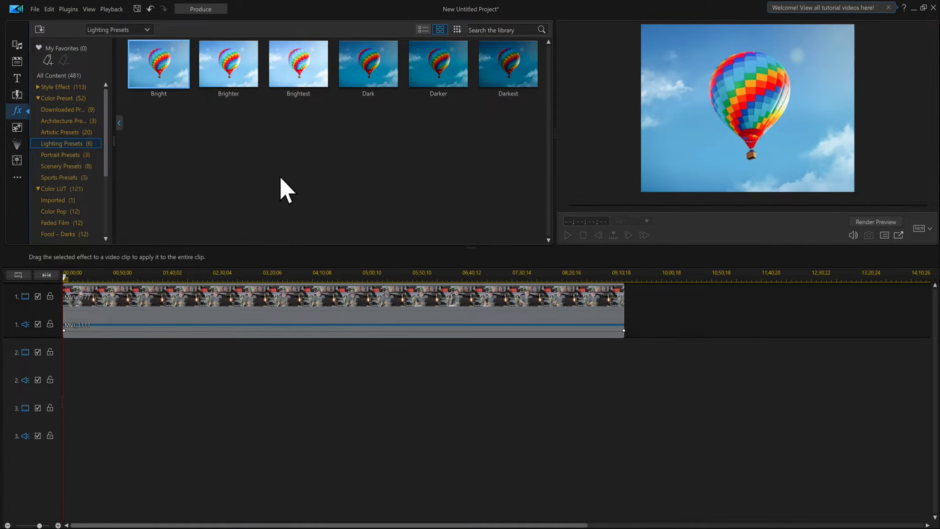
pyautogui.moveTo(378, 67); pyautogui.dragTo(362, 305)
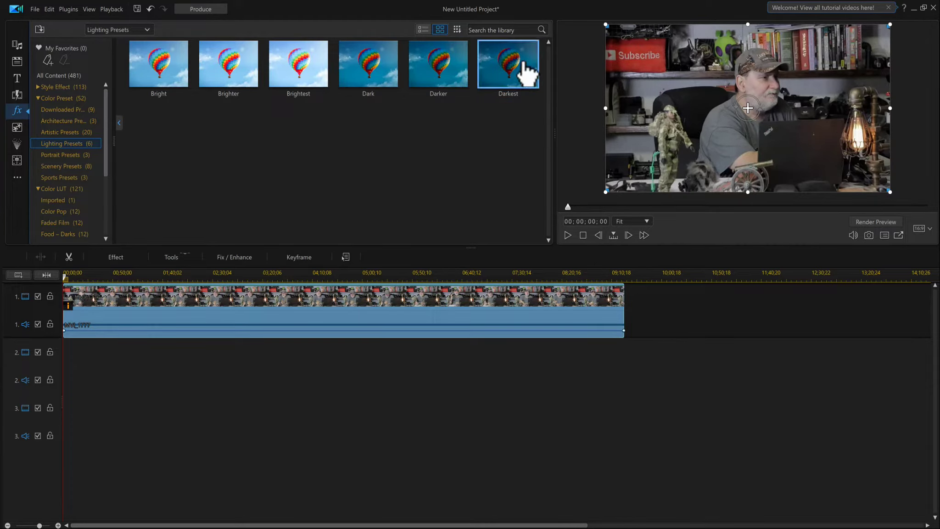
# Apply the Darkest lighting preset to the MVI_1777 clip, then deselect it.
pyautogui.moveTo(524, 69); pyautogui.dragTo(492, 301)
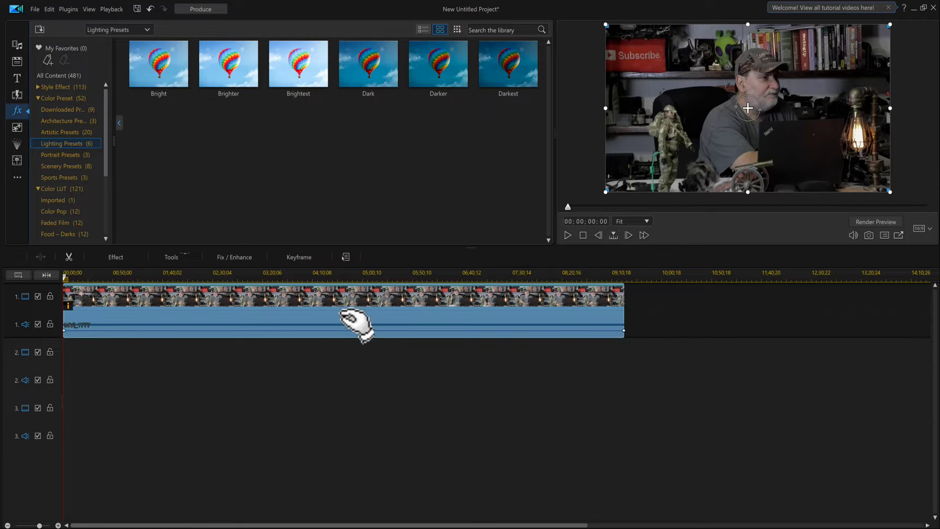
pyautogui.click(323, 398)
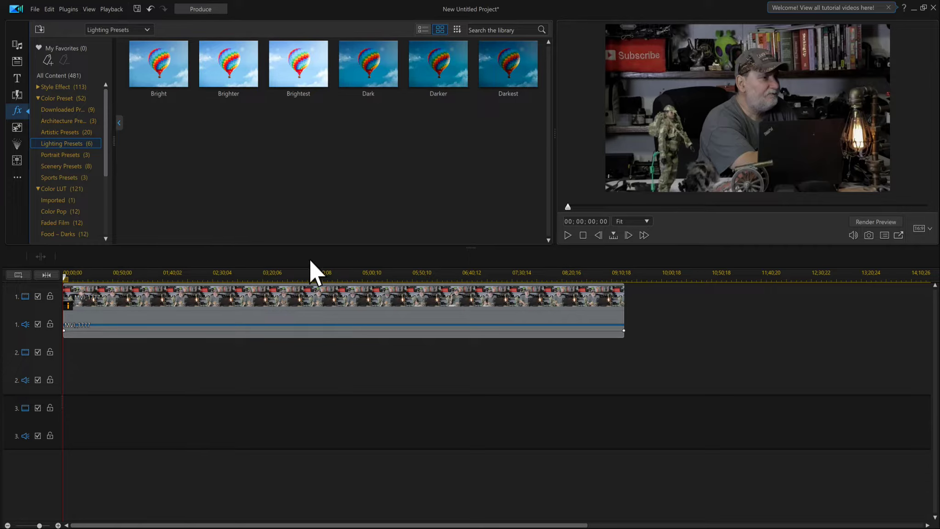
# Delete the Lighting color preset from the MVI_1777 clip in its Effect settings.
pyautogui.click(311, 304)
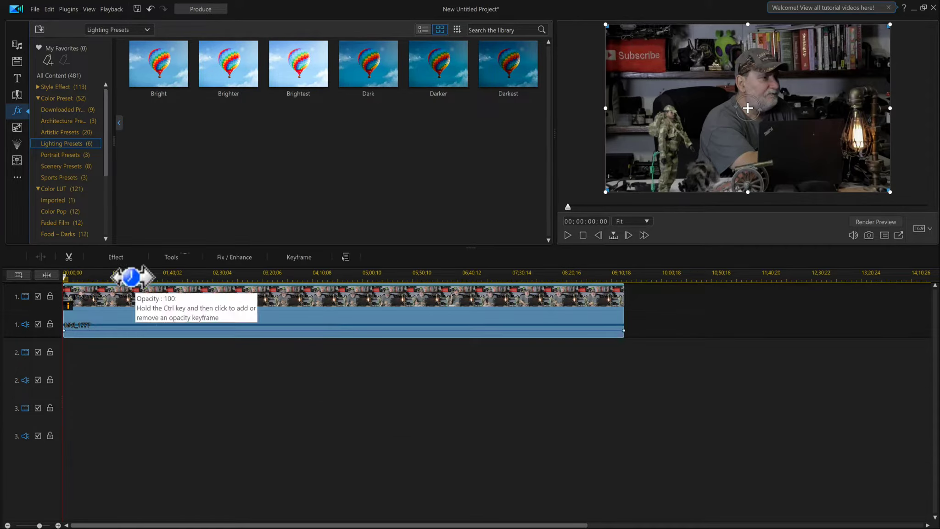
pyautogui.click(116, 257)
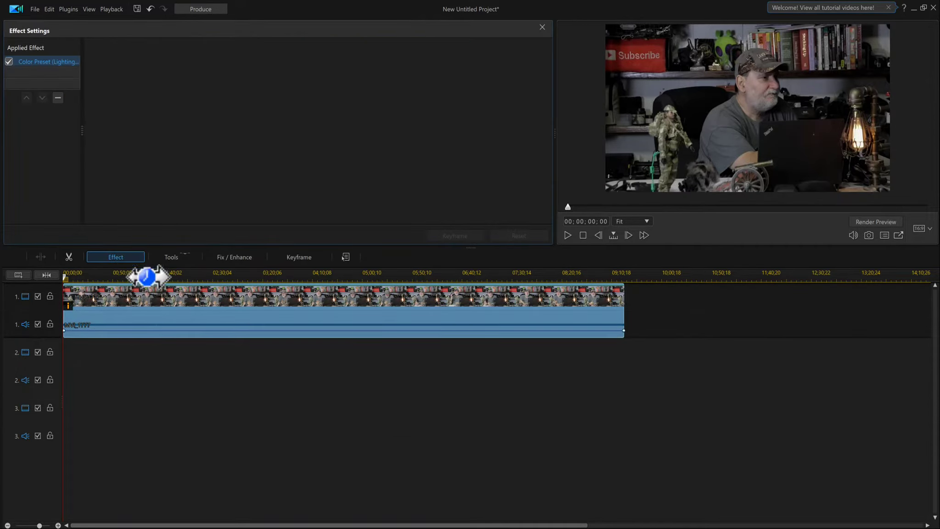
pyautogui.click(57, 98)
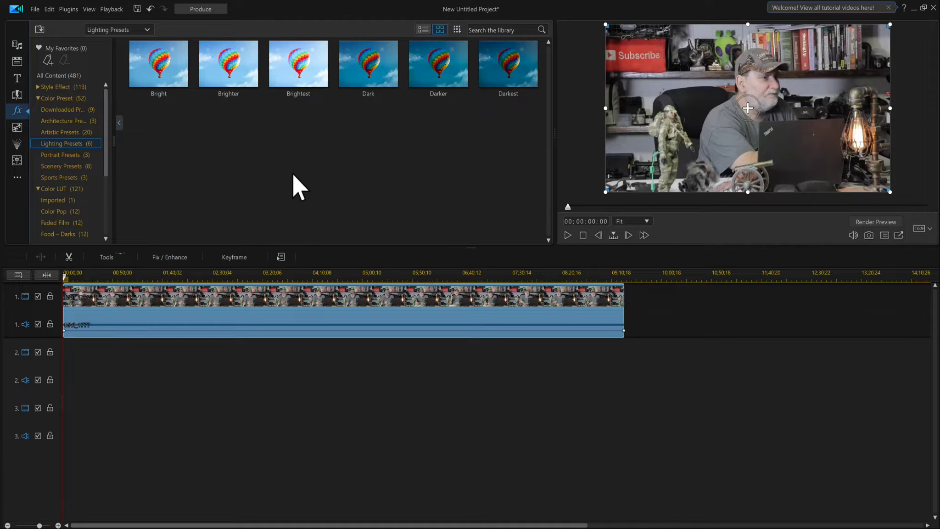
# Browse the effect category dropdown and close it without changing the category.
pyautogui.click(147, 30)
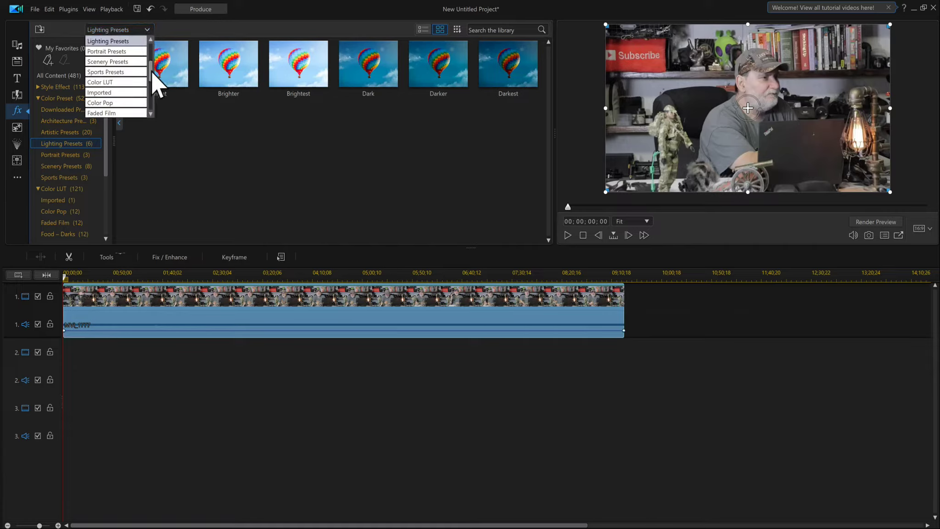
pyautogui.moveTo(151, 71); pyautogui.dragTo(148, 101)
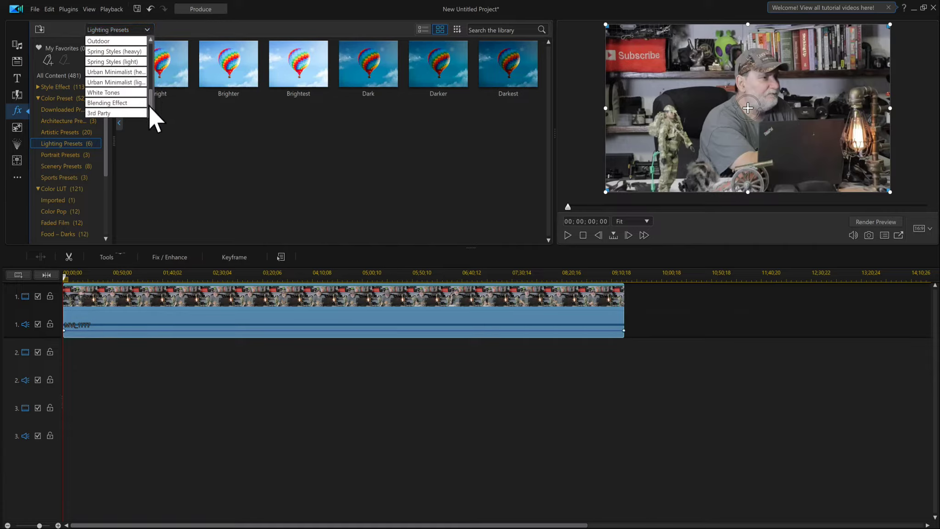
pyautogui.click(325, 167)
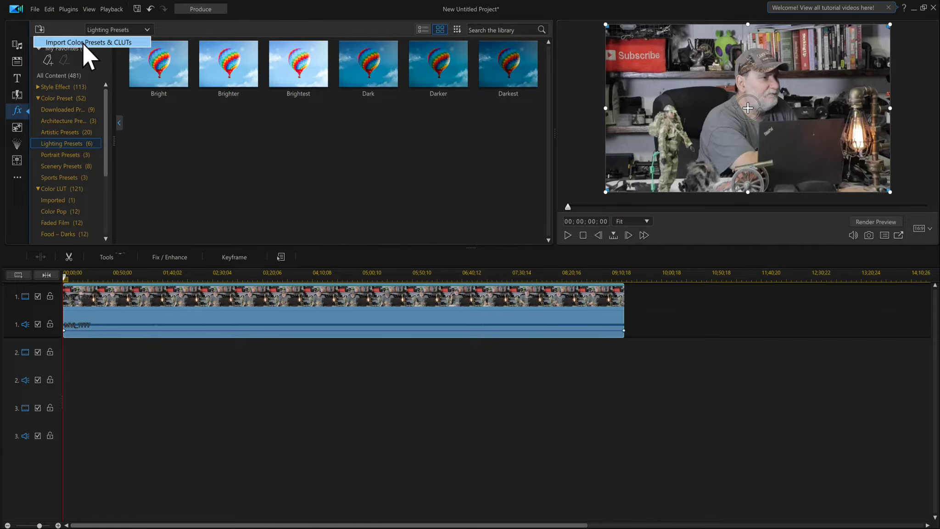
# Import Cyan 1 33 E-E.cube from panasonic luts > 33 Cube LUTs E-E as a CLUT.
pyautogui.click(83, 44)
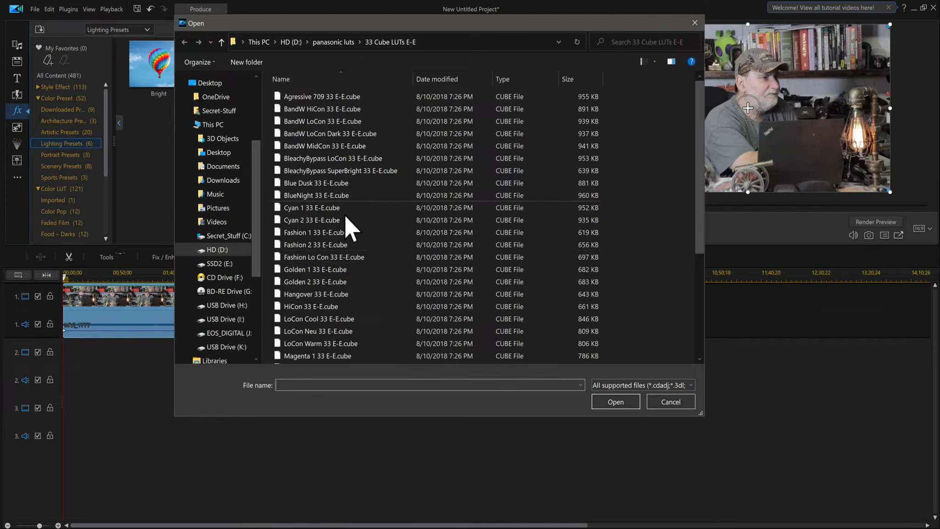
pyautogui.click(334, 44)
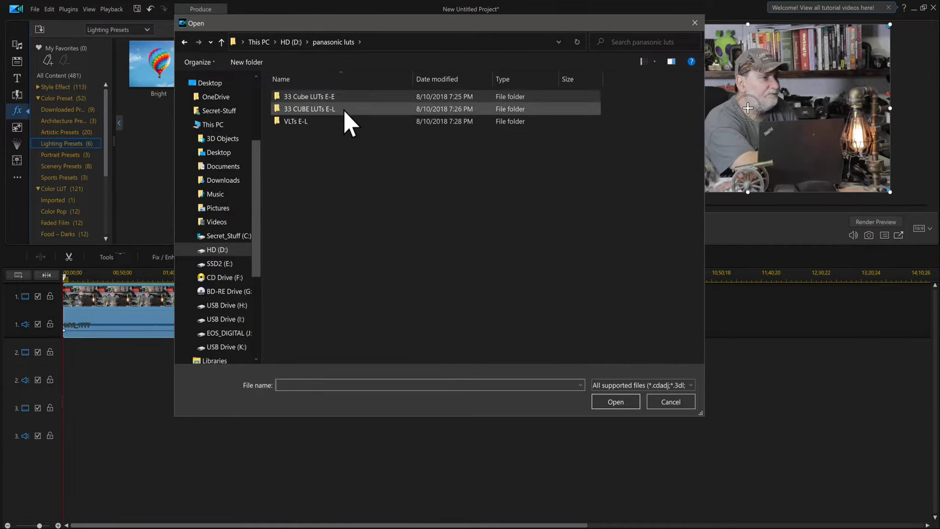
pyautogui.moveTo(344, 110)
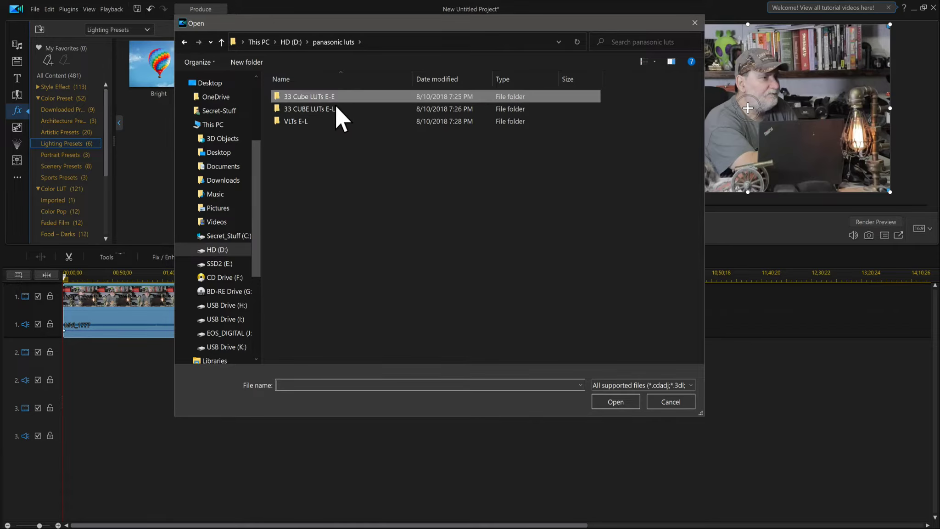
pyautogui.moveTo(301, 124)
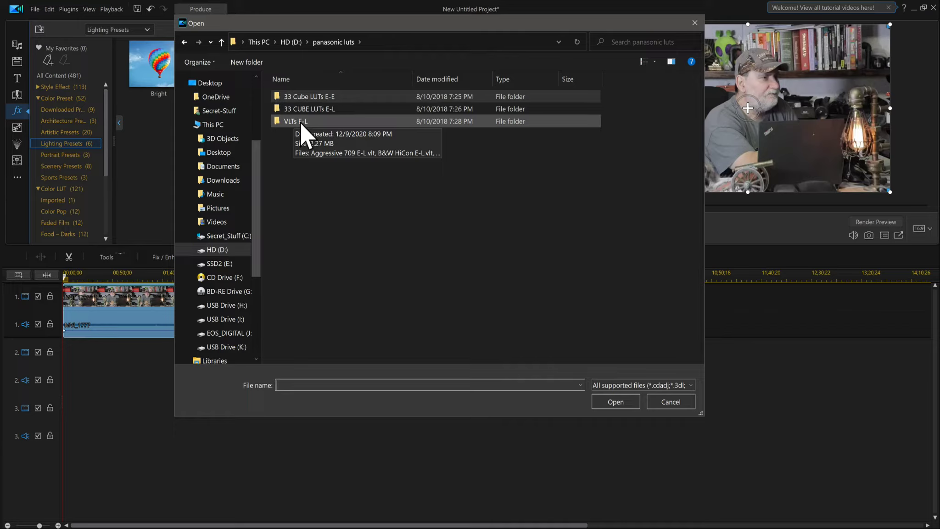
pyautogui.doubleClick(332, 96)
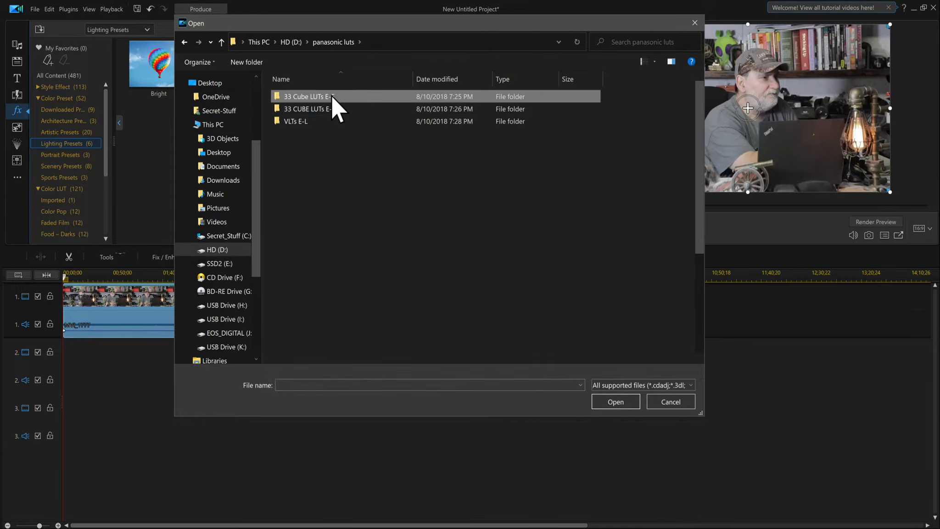
pyautogui.scroll(-3, 432, 236)
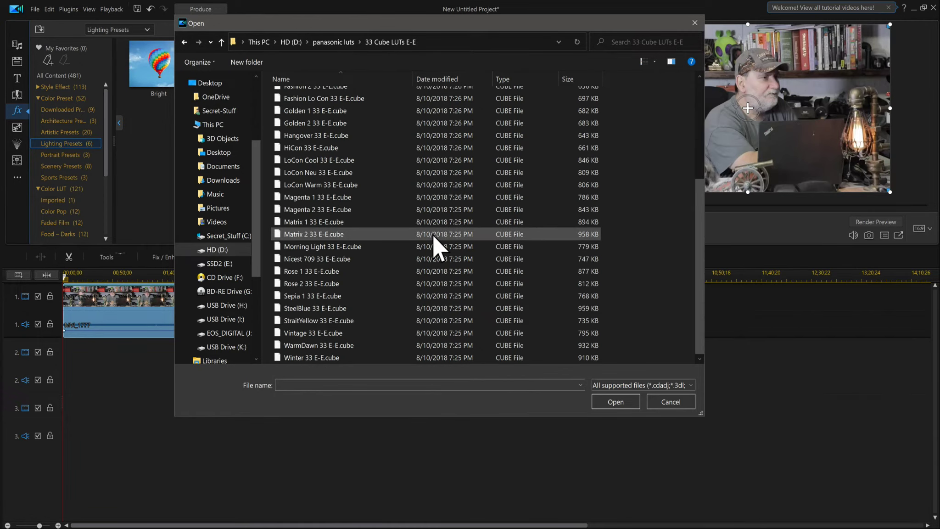
pyautogui.scroll(3, 433, 235)
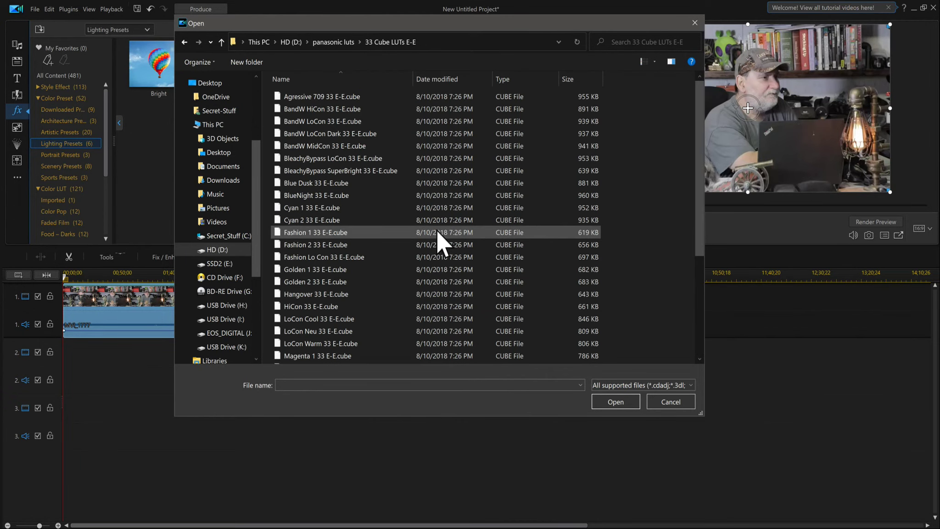
pyautogui.click(326, 207)
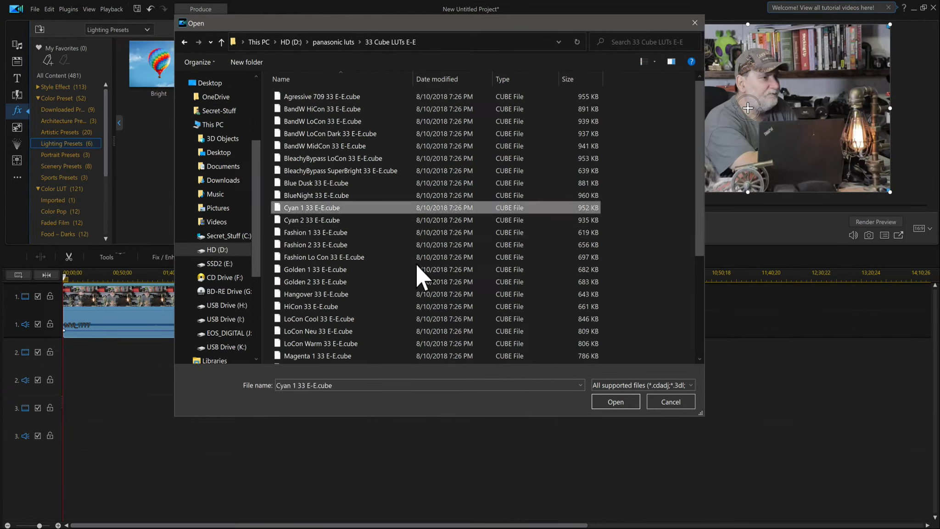
pyautogui.click(615, 402)
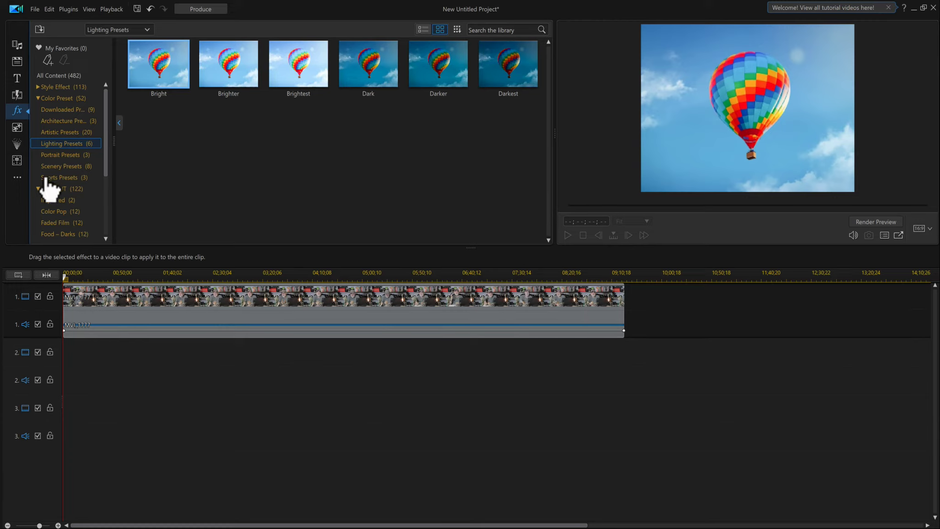
# In Color LUT > Imported, drag Cyan 1 33 E-E onto the MVI_1777 desk clip.
pyautogui.click(71, 202)
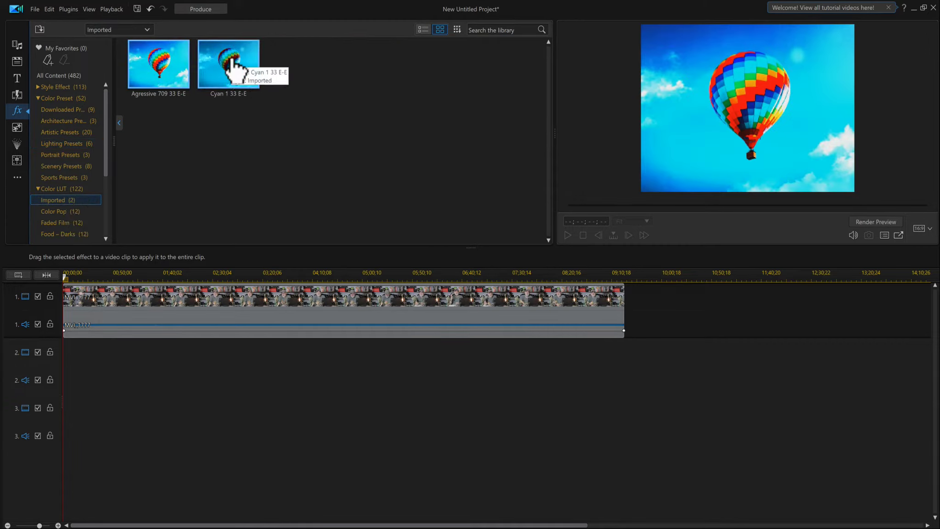
pyautogui.moveTo(232, 62); pyautogui.dragTo(294, 302)
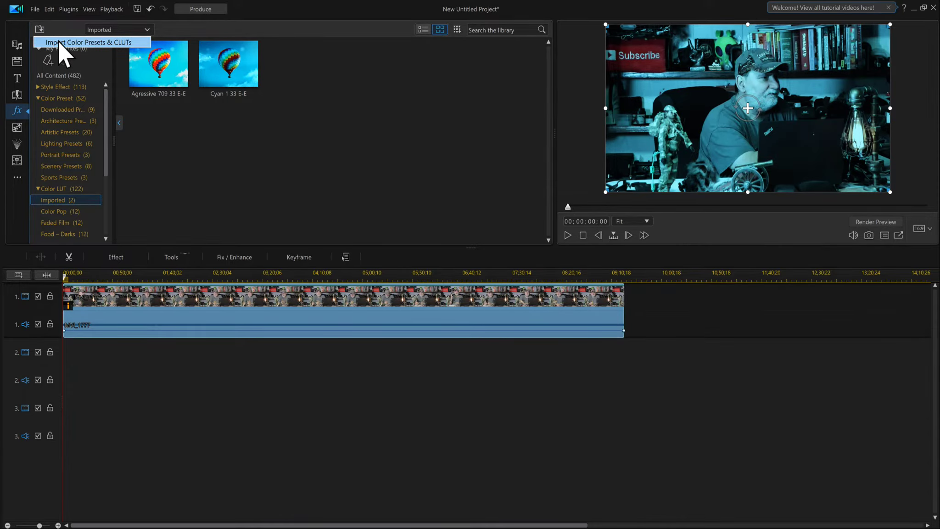
# Batch-import every 33 E-E .cube file, Agressive 709 through Winter, as CLUTs.
pyautogui.click(58, 41)
pyautogui.click(346, 96)
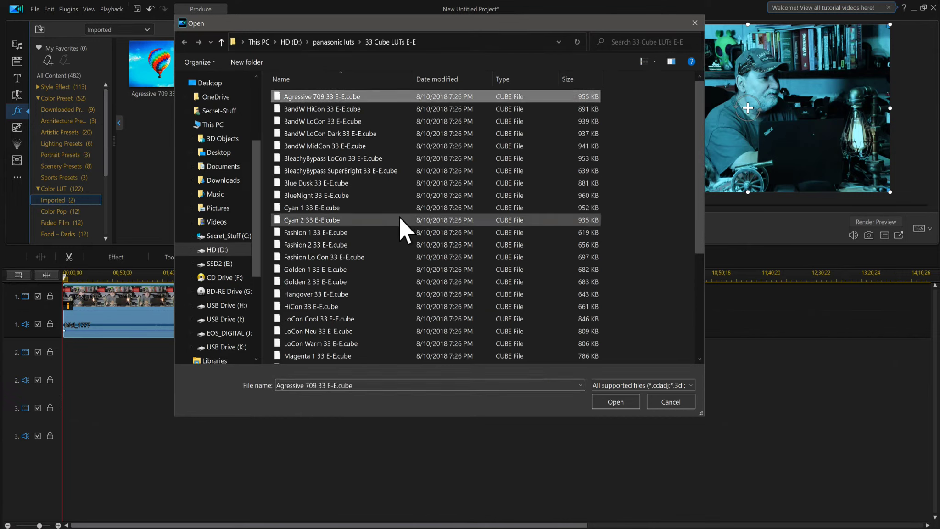
pyautogui.scroll(-5, 399, 218)
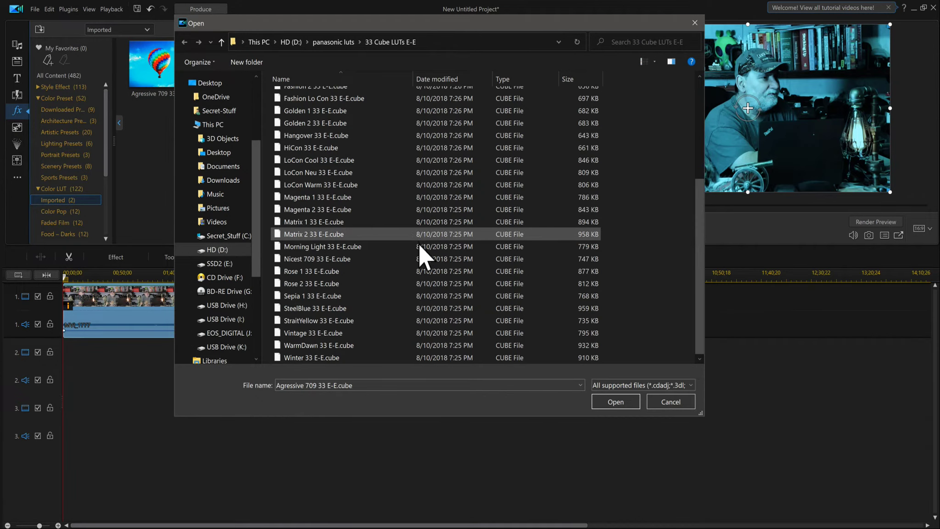
pyautogui.keyDown('shift'); pyautogui.click(344, 356); pyautogui.keyUp('shift')
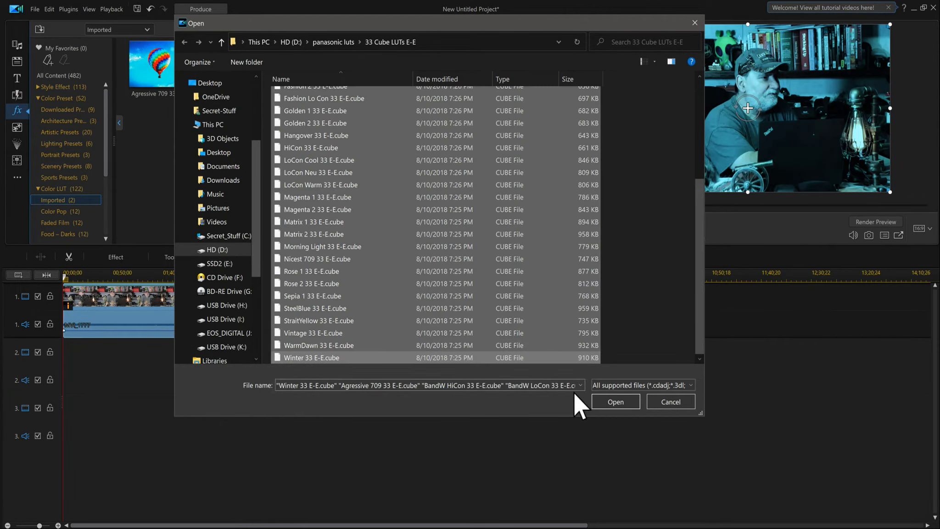
pyautogui.click(600, 399)
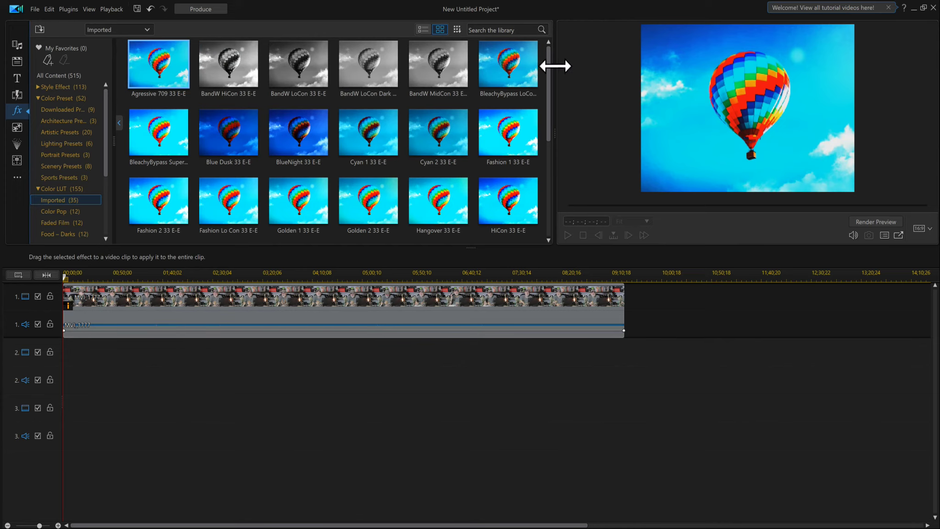
# Try Nicest 709, Sepia 1, LoCon Cool and BandW HiCon, finishing with BleachyBypass LoCon on the clip.
pyautogui.moveTo(548, 92); pyautogui.dragTo(545, 220)
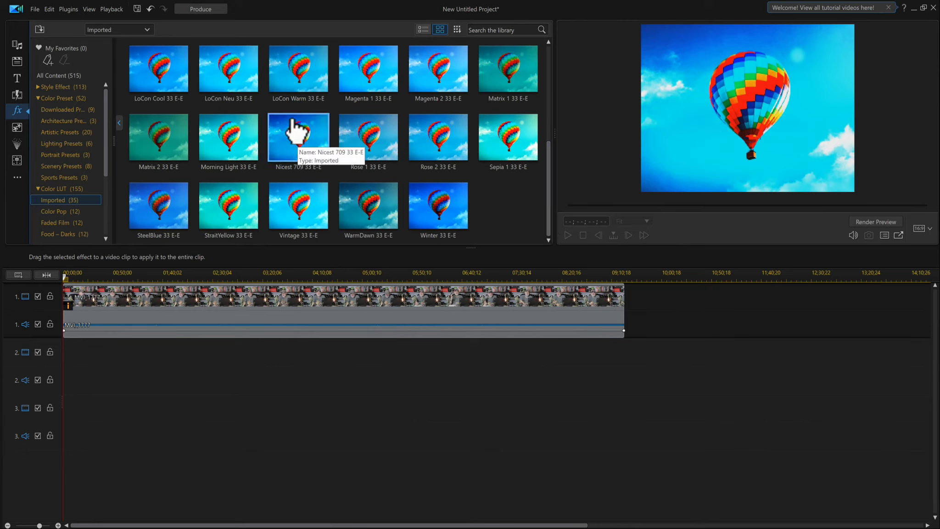
pyautogui.moveTo(288, 134); pyautogui.dragTo(388, 314)
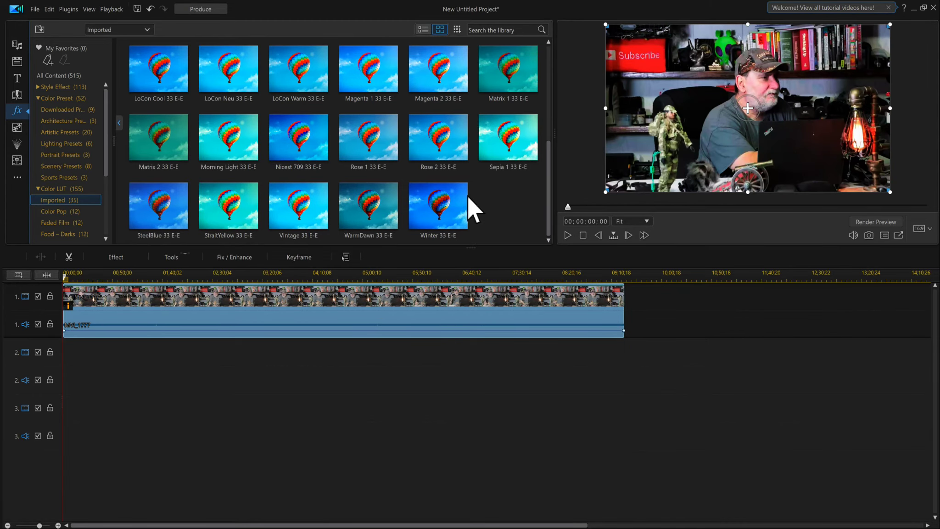
pyautogui.moveTo(503, 140); pyautogui.dragTo(429, 310)
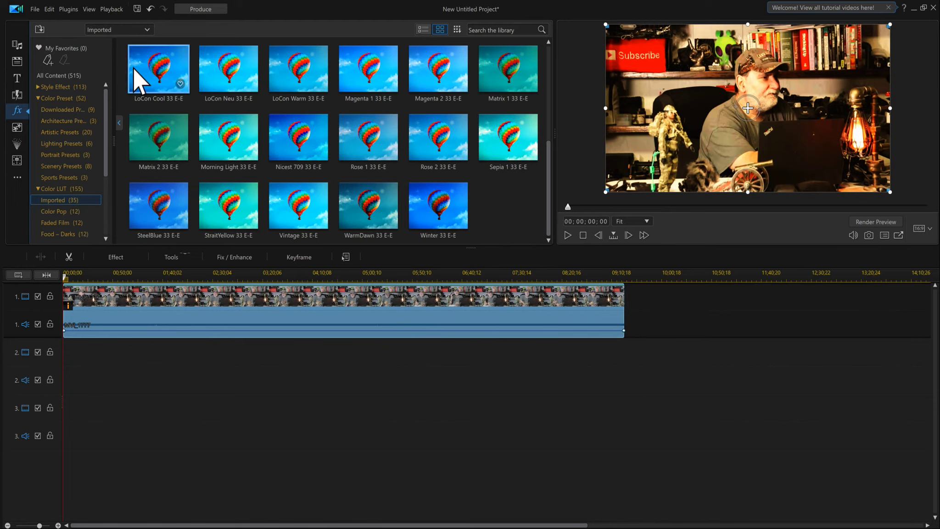
pyautogui.moveTo(134, 69); pyautogui.dragTo(342, 308)
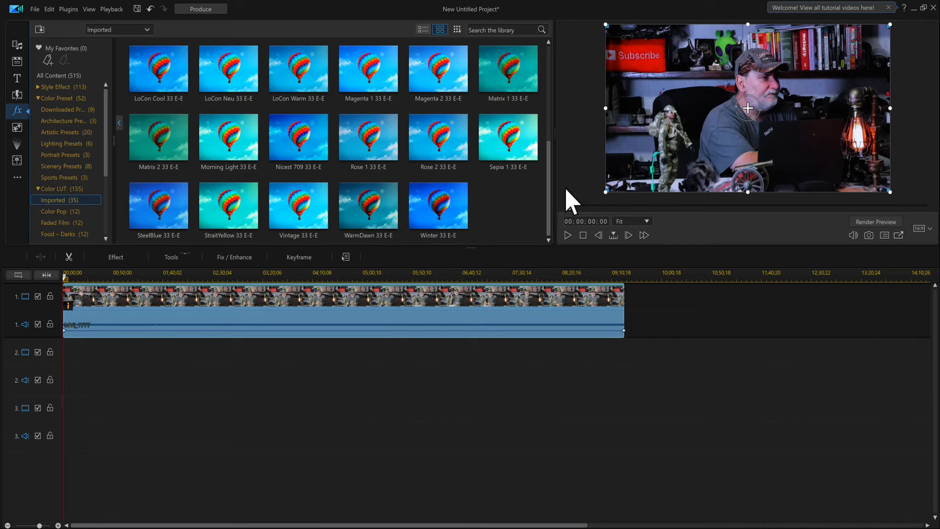
pyautogui.moveTo(547, 184); pyautogui.dragTo(540, 80)
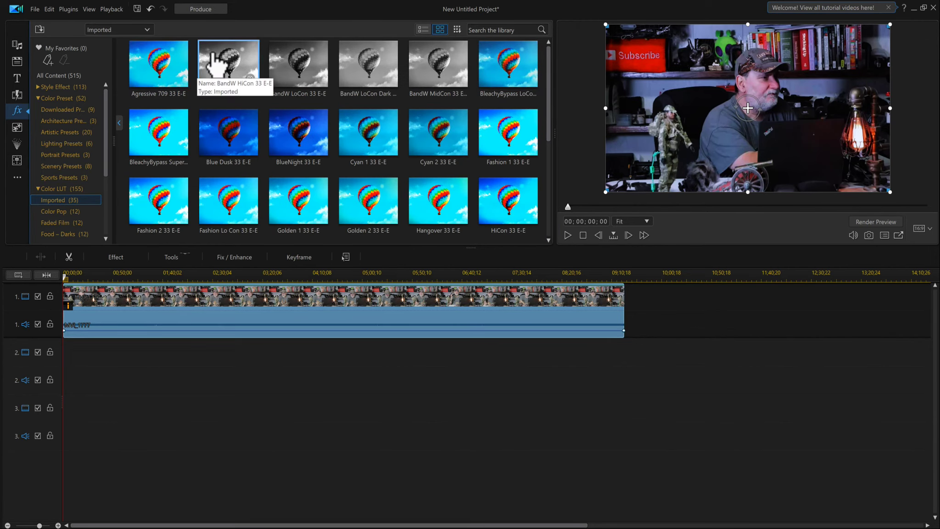
pyautogui.moveTo(213, 58); pyautogui.dragTo(339, 323)
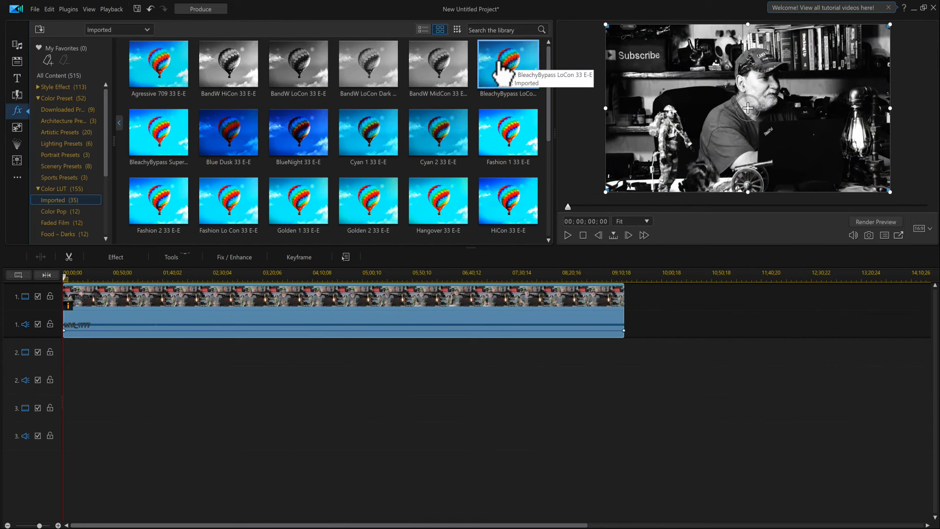
pyautogui.moveTo(499, 69); pyautogui.dragTo(444, 331)
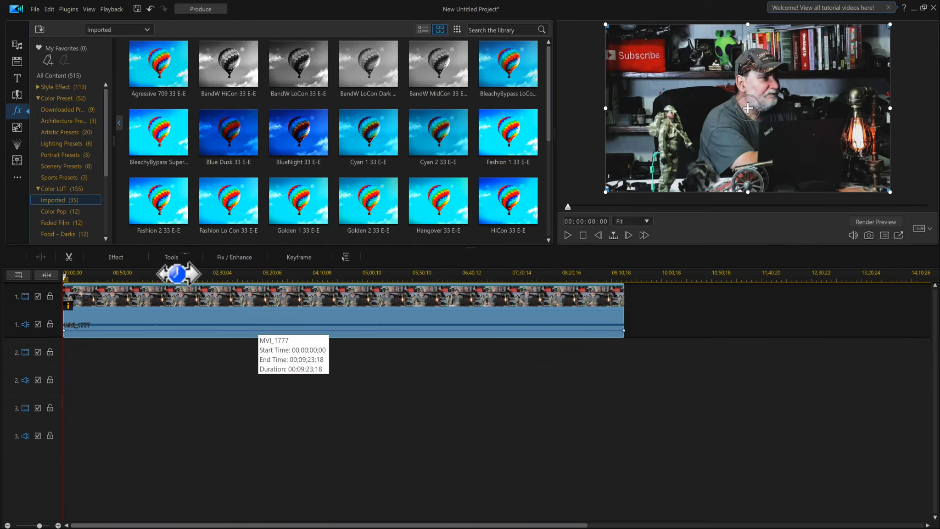
pyautogui.click(120, 257)
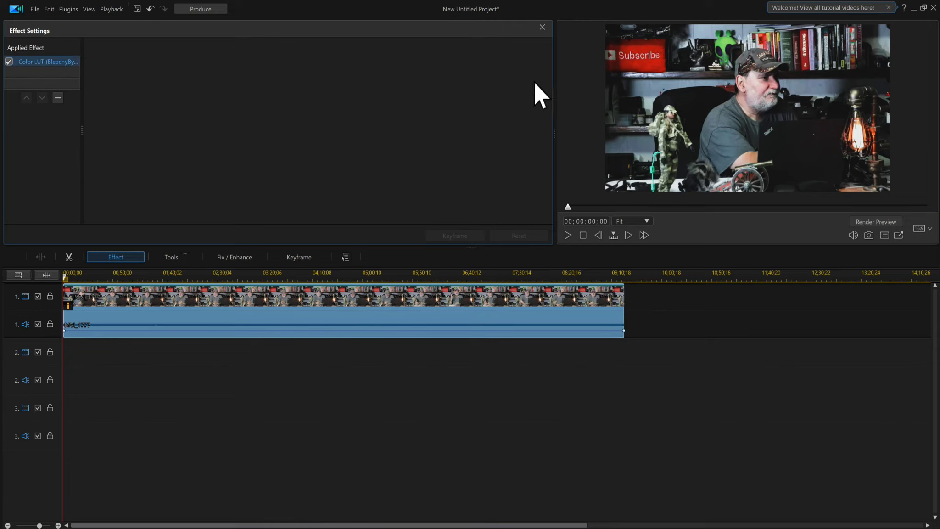
pyautogui.click(542, 27)
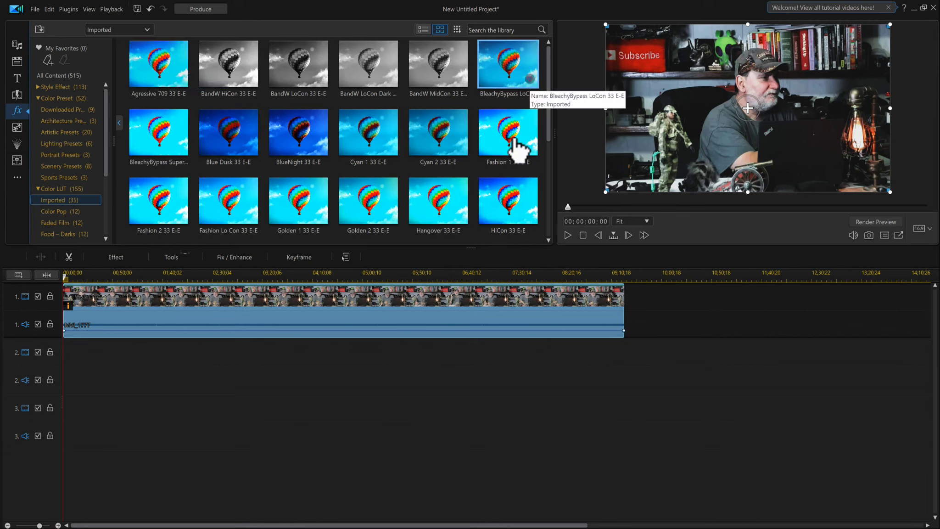
# Deselect the MVI_1777 clip using empty space on track 2 to view the graded preview.
pyautogui.click(315, 370)
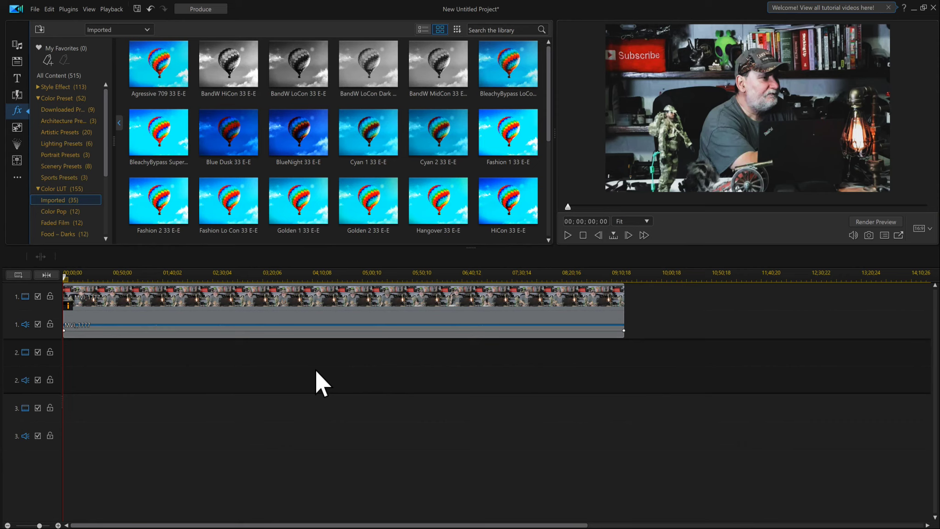